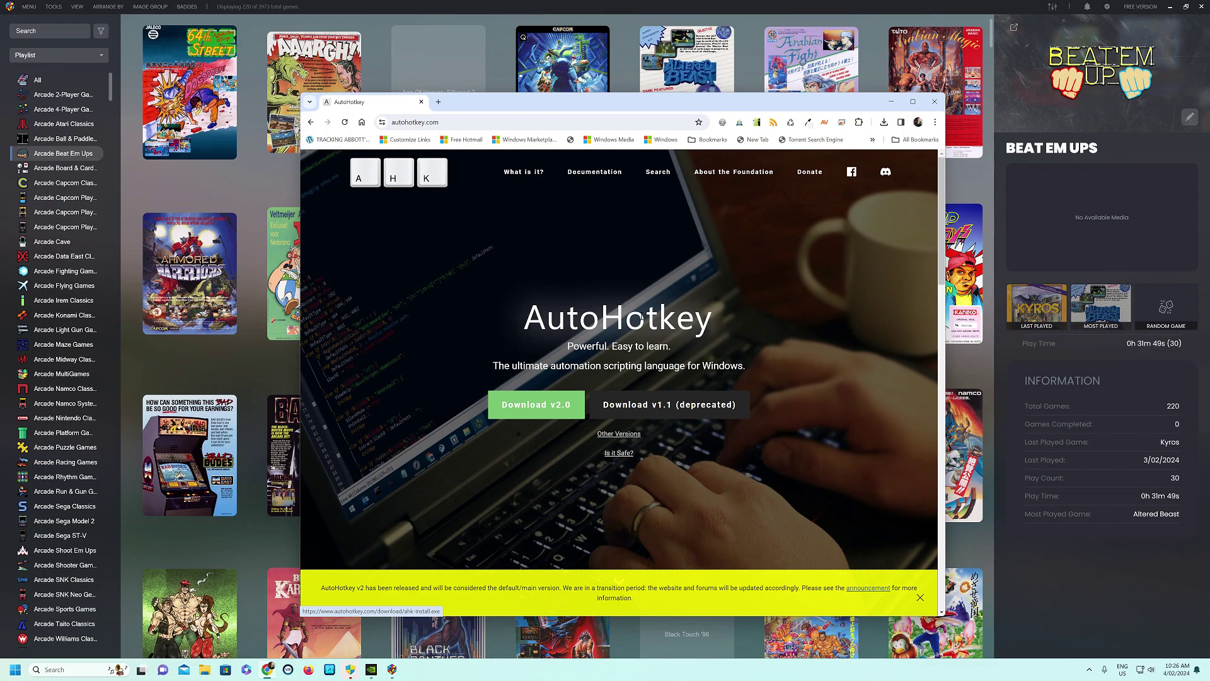
# Hide the AutoHotkey browser window and open the MAME 024 emulator's running script for editing in LaunchBox
pyautogui.click(469, 11)
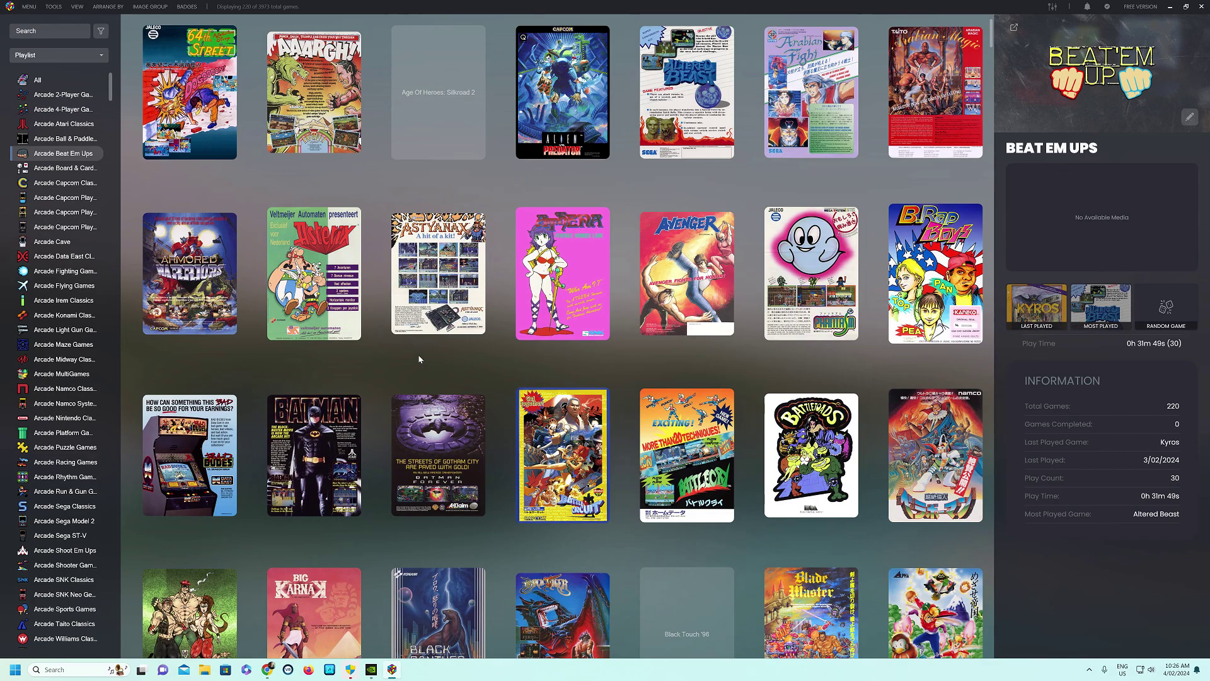
pyautogui.scroll(-2, 247, 210)
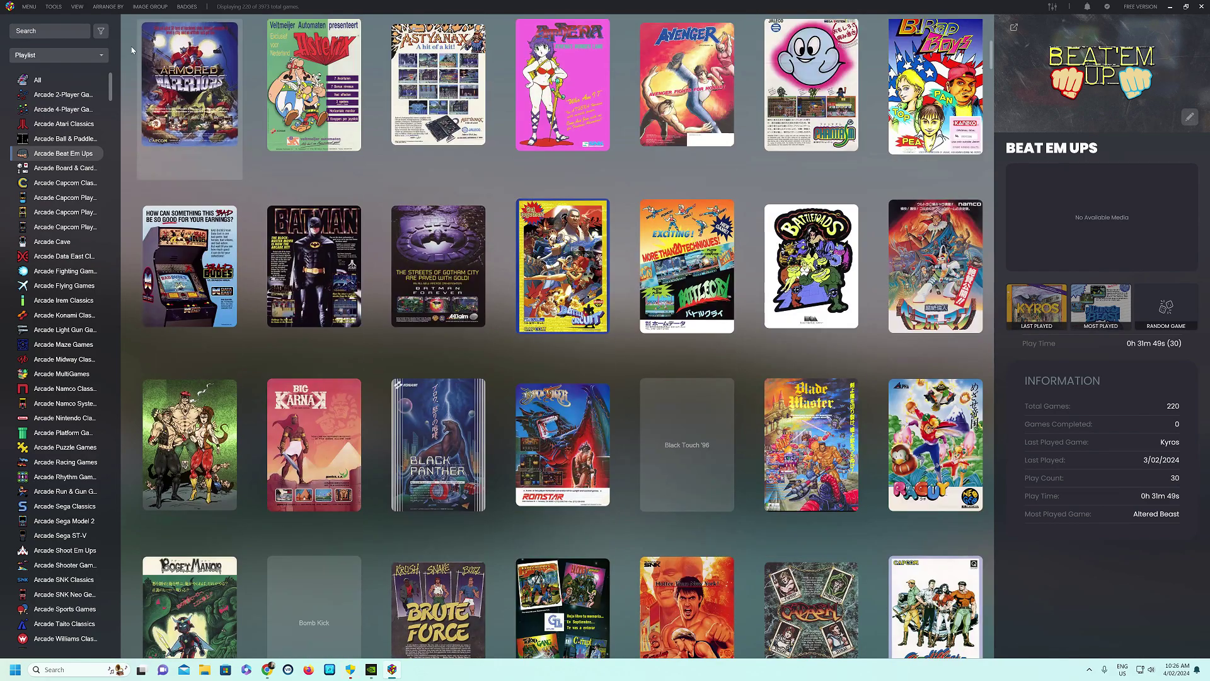
pyautogui.click(80, 8)
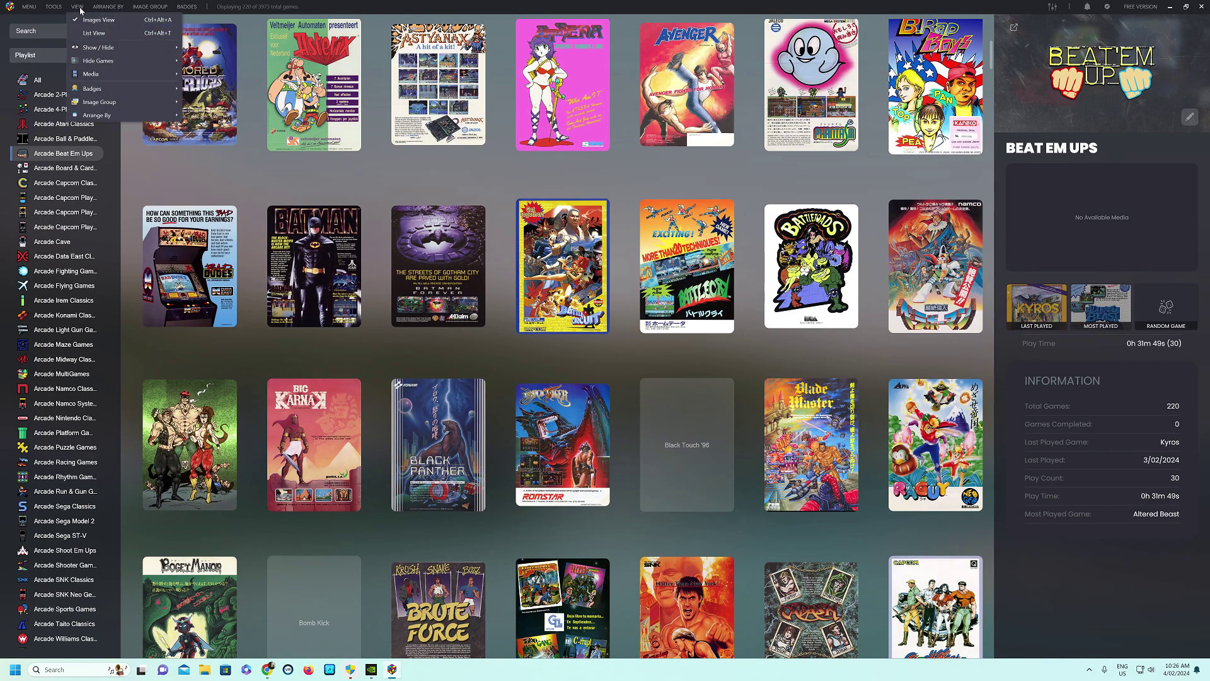
pyautogui.moveTo(53, 10)
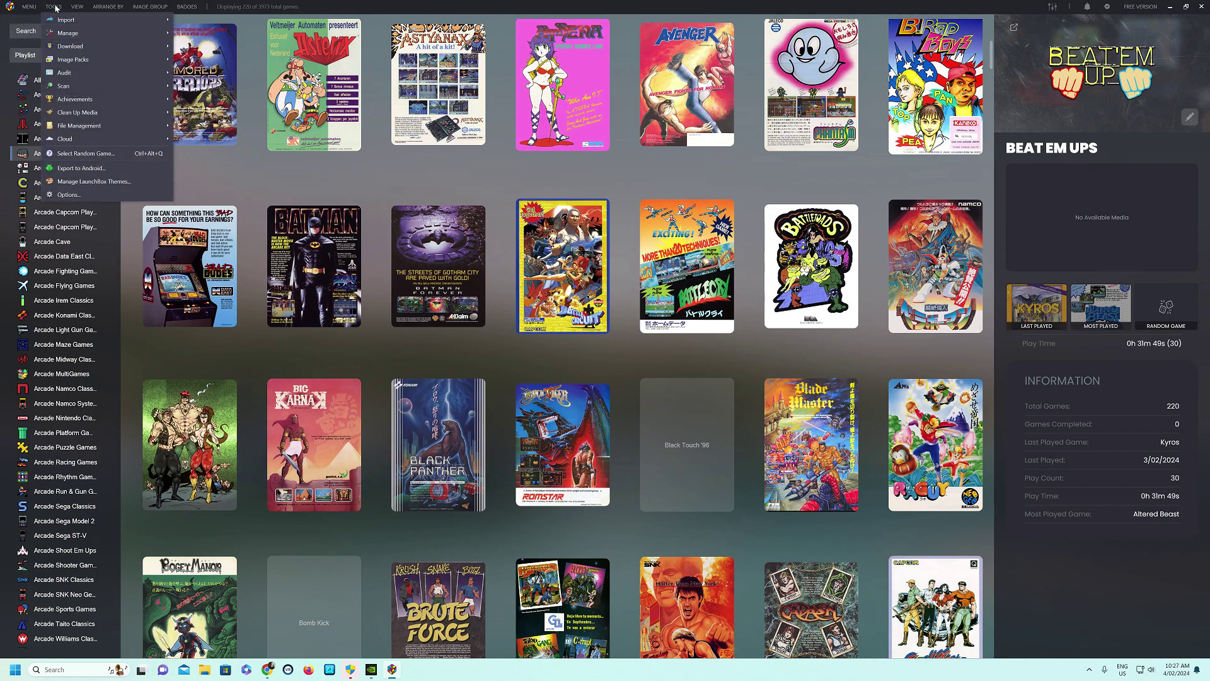
pyautogui.moveTo(71, 34)
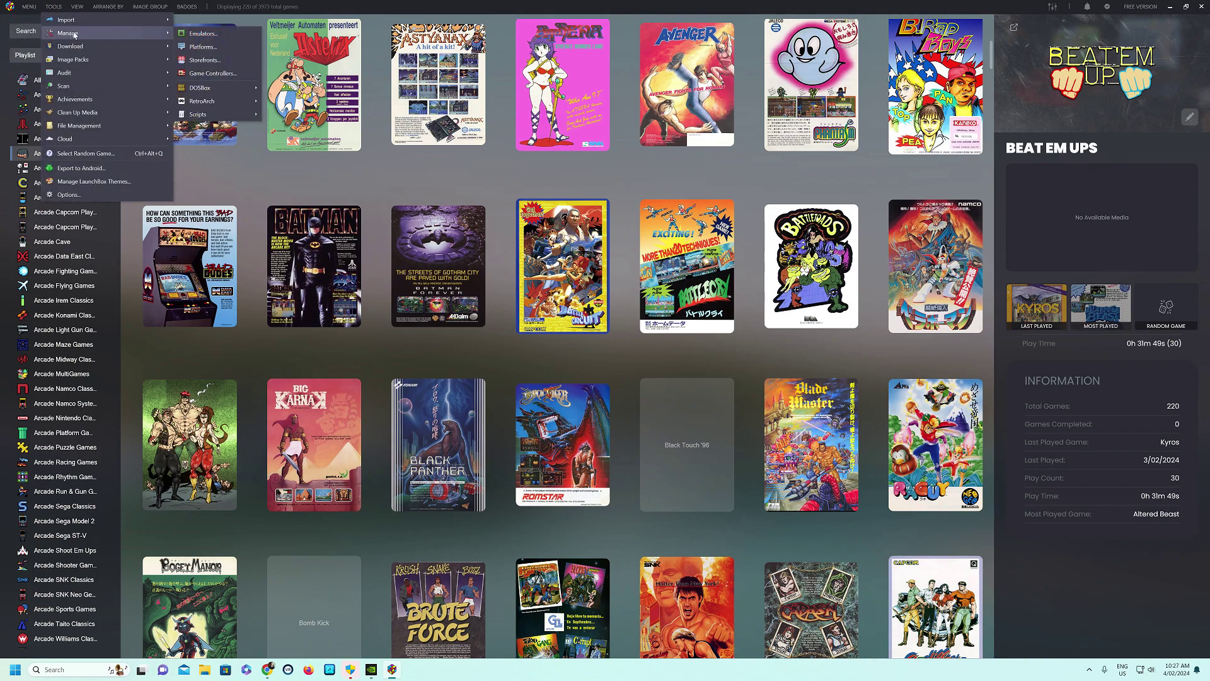
pyautogui.click(190, 34)
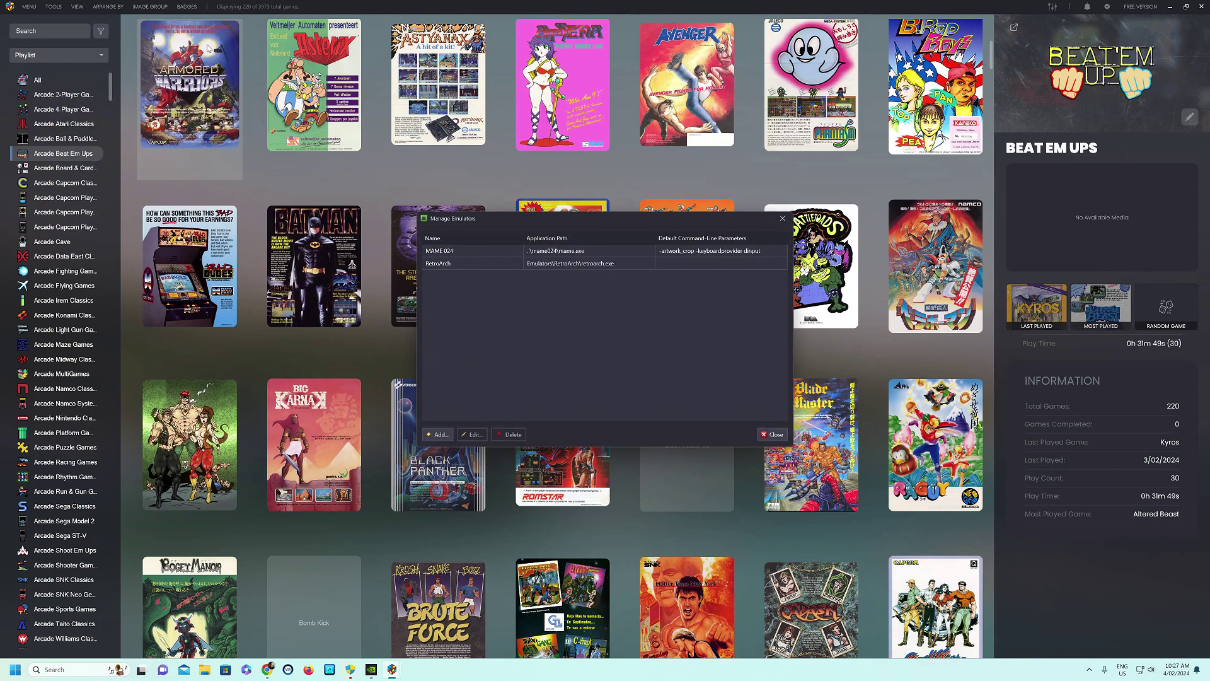
pyautogui.click(458, 253)
pyautogui.click(475, 434)
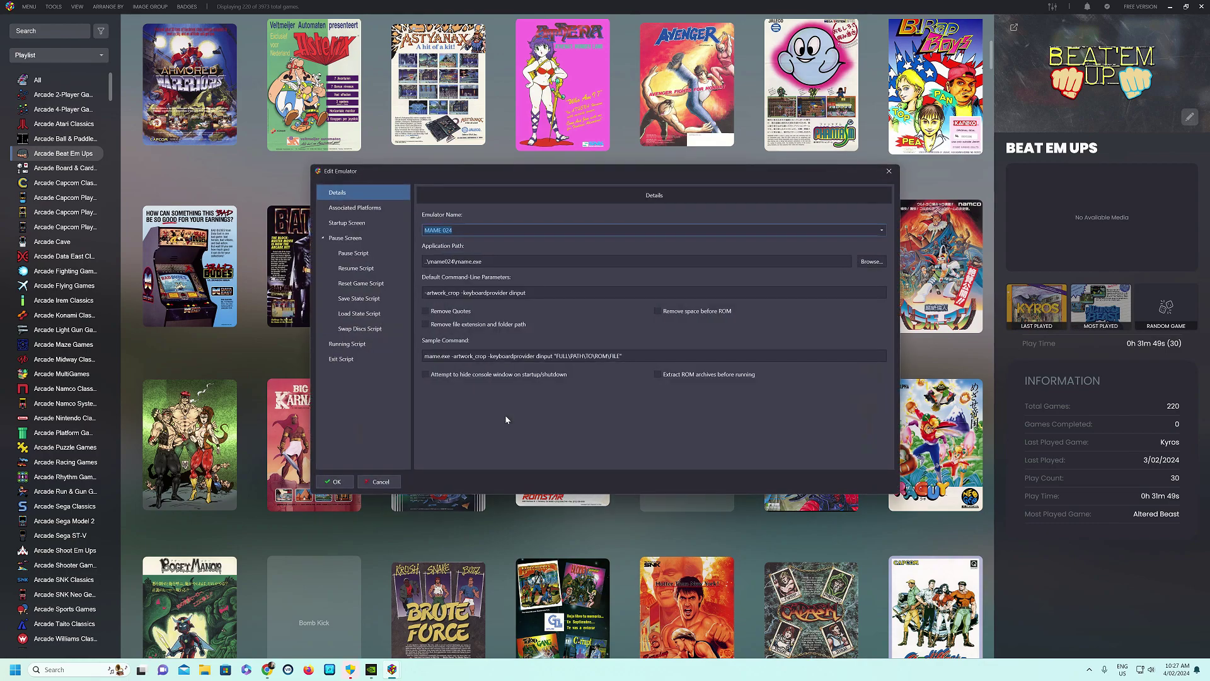
pyautogui.click(357, 345)
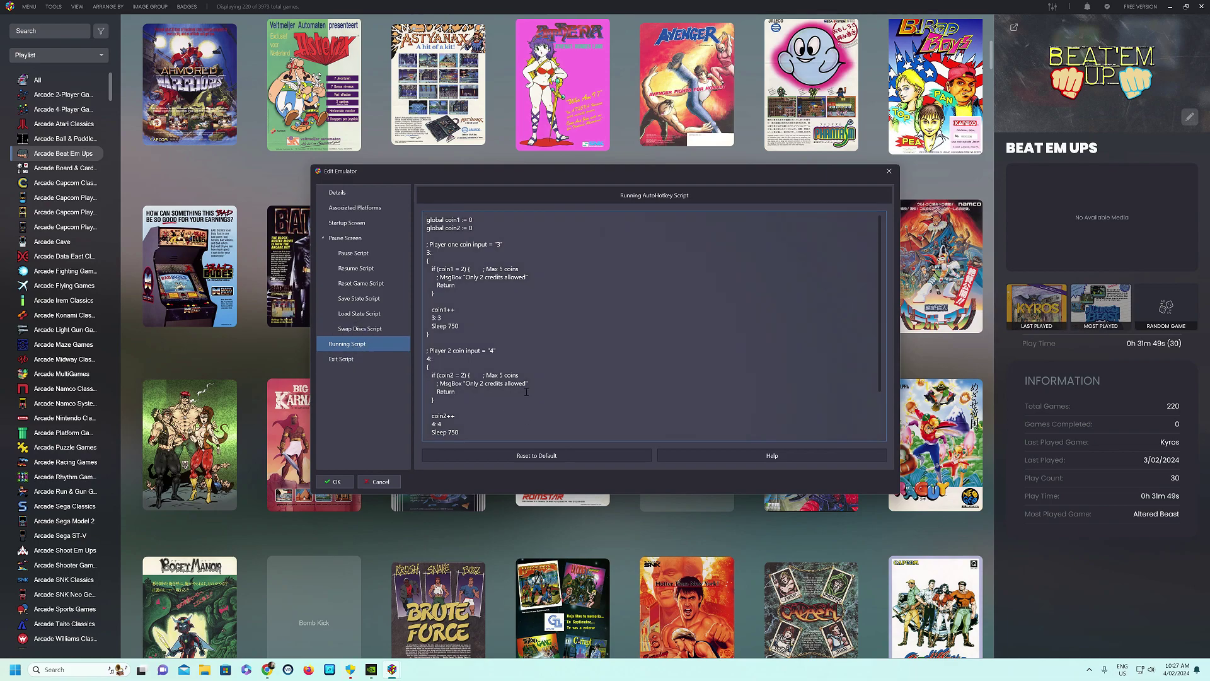
# Examine the whole running script, from the coin1 and coin2 declarations through both players' coin blocks
pyautogui.scroll(-3, 526, 397)
pyautogui.scroll(3, 528, 377)
pyautogui.moveTo(426, 218); pyautogui.dragTo(475, 453)
pyautogui.click(455, 359)
pyautogui.scroll(3, 562, 354)
pyautogui.press('Up')
pyautogui.press('Up')
pyautogui.press('Up')
pyautogui.press('Up')
pyautogui.press('Up')
pyautogui.press('Up')
pyautogui.press('Up')
pyautogui.press('Up')
pyautogui.press('End')
# Examine player one's coin block: its hotkey, the coin1 limit check, the counter increment, the key mapping and the sleep delay
pyautogui.doubleClick(427, 252)
pyautogui.click(540, 296)
pyautogui.moveTo(454, 269); pyautogui.dragTo(442, 268)
pyautogui.click(457, 220)
pyautogui.doubleClick(462, 269)
pyautogui.click(451, 288)
pyautogui.moveTo(459, 287); pyautogui.dragTo(428, 280)
pyautogui.click(493, 291)
pyautogui.moveTo(431, 310); pyautogui.dragTo(457, 311)
pyautogui.click(491, 304)
pyautogui.moveTo(431, 319); pyautogui.dragTo(444, 319)
pyautogui.click(472, 326)
# Examine player 2's coin block, including its hotkey, the coin2 limit check, the counter increment and the key mapping
pyautogui.scroll(-2, 483, 366)
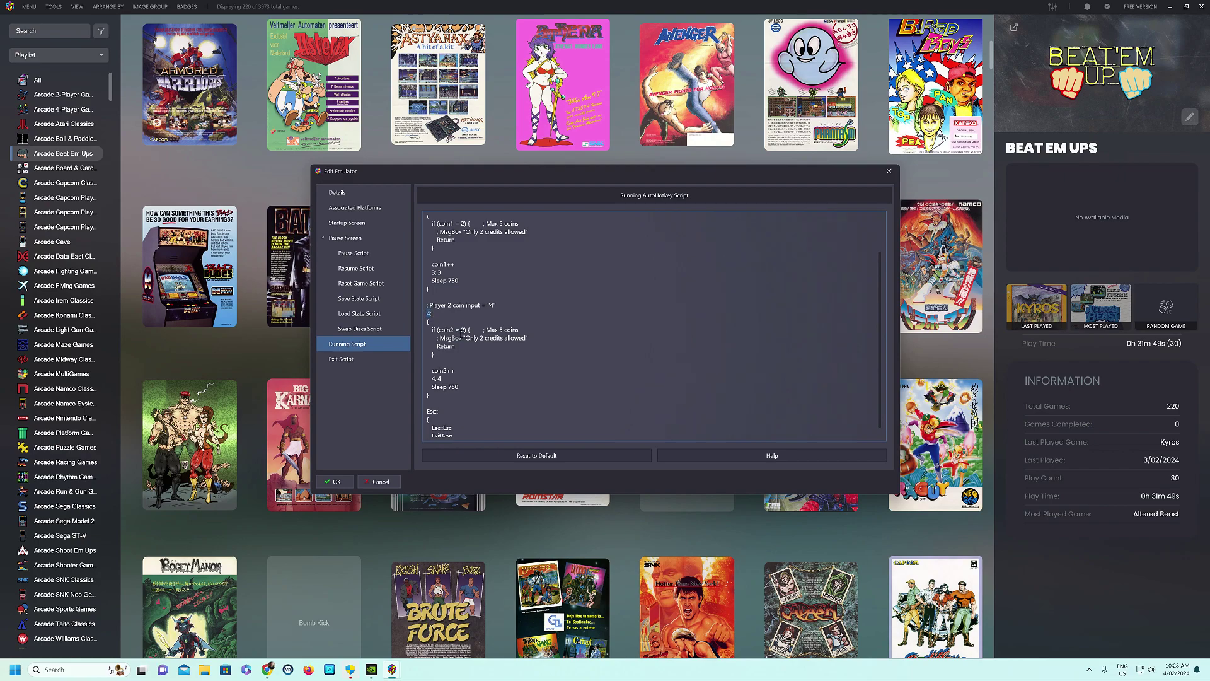
pyautogui.click(492, 343)
pyautogui.moveTo(438, 329); pyautogui.dragTo(469, 330)
pyautogui.click(502, 348)
pyautogui.doubleClick(465, 373)
pyautogui.moveTo(443, 378); pyautogui.dragTo(431, 382)
pyautogui.click(476, 387)
# Review the Esc block with the ExitApp command at the end of the script
pyautogui.scroll(-1, 492, 381)
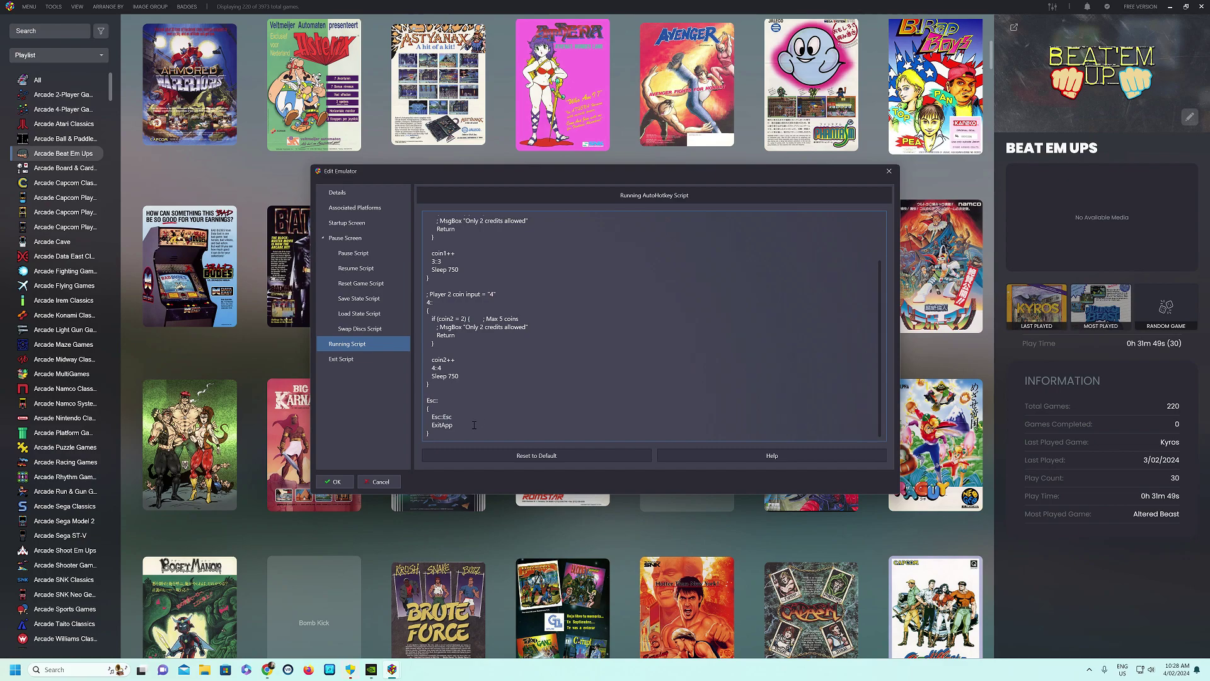
pyautogui.scroll(3, 517, 374)
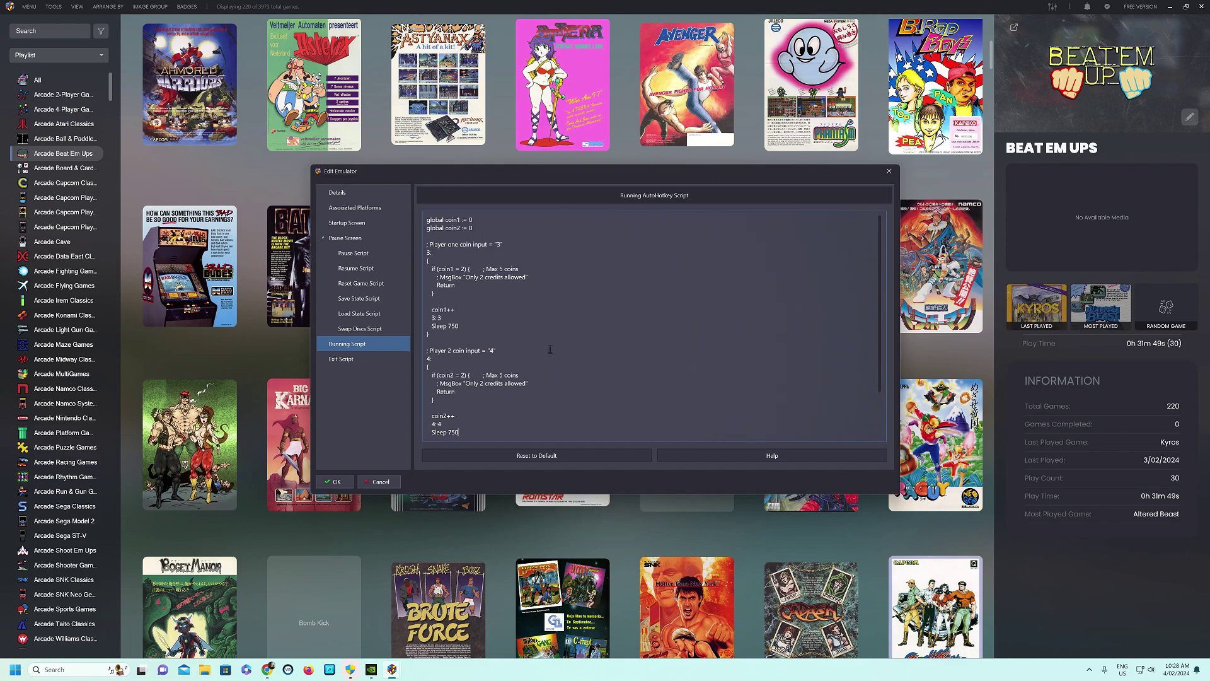
pyautogui.scroll(-2, 549, 349)
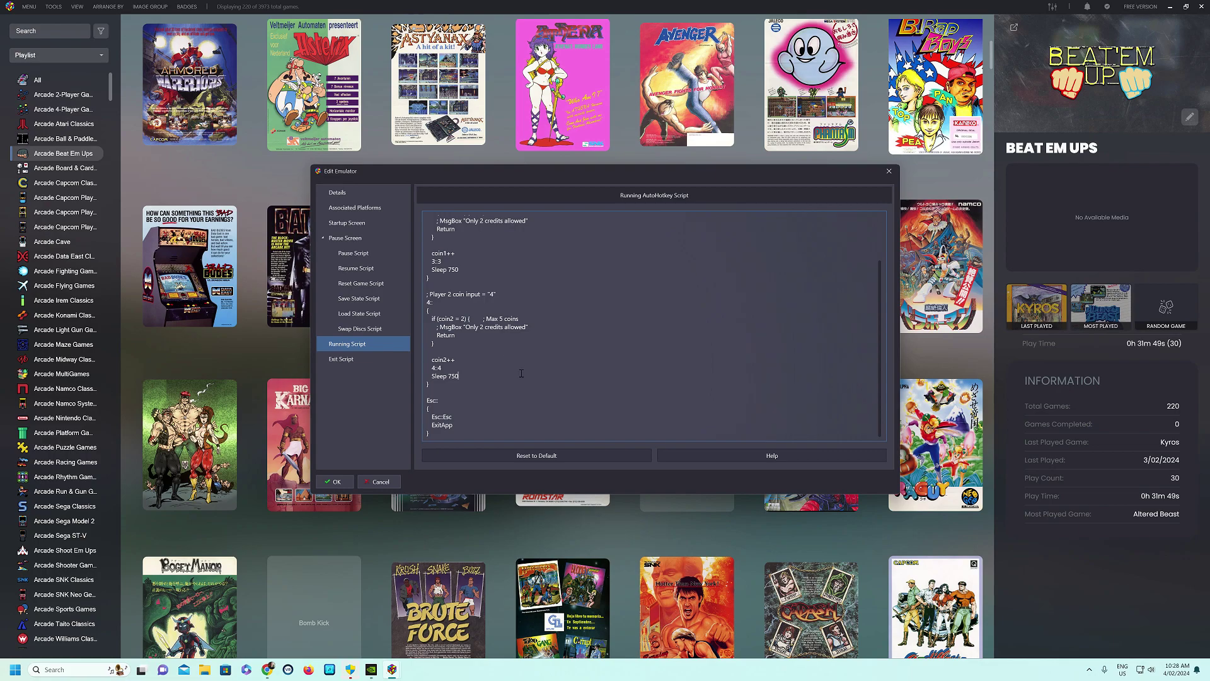
pyautogui.scroll(2, 521, 372)
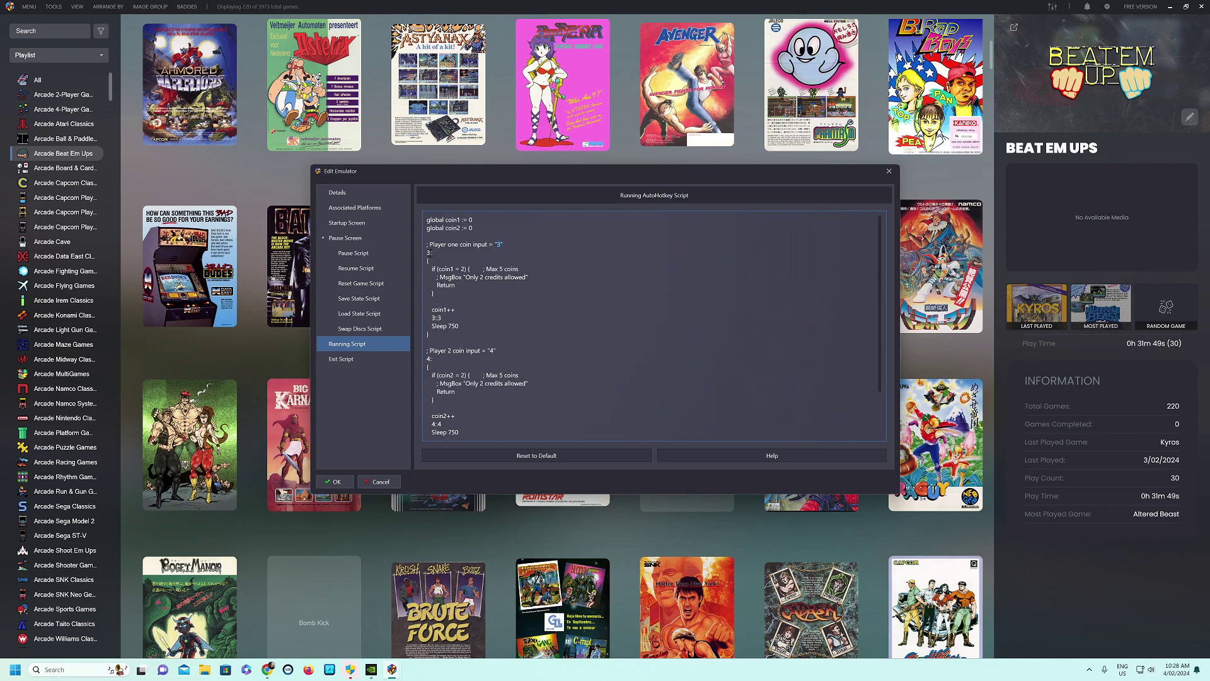
# Check every place in the script where the coin input keys of player one and player 2 are referenced
pyautogui.doubleClick(428, 253)
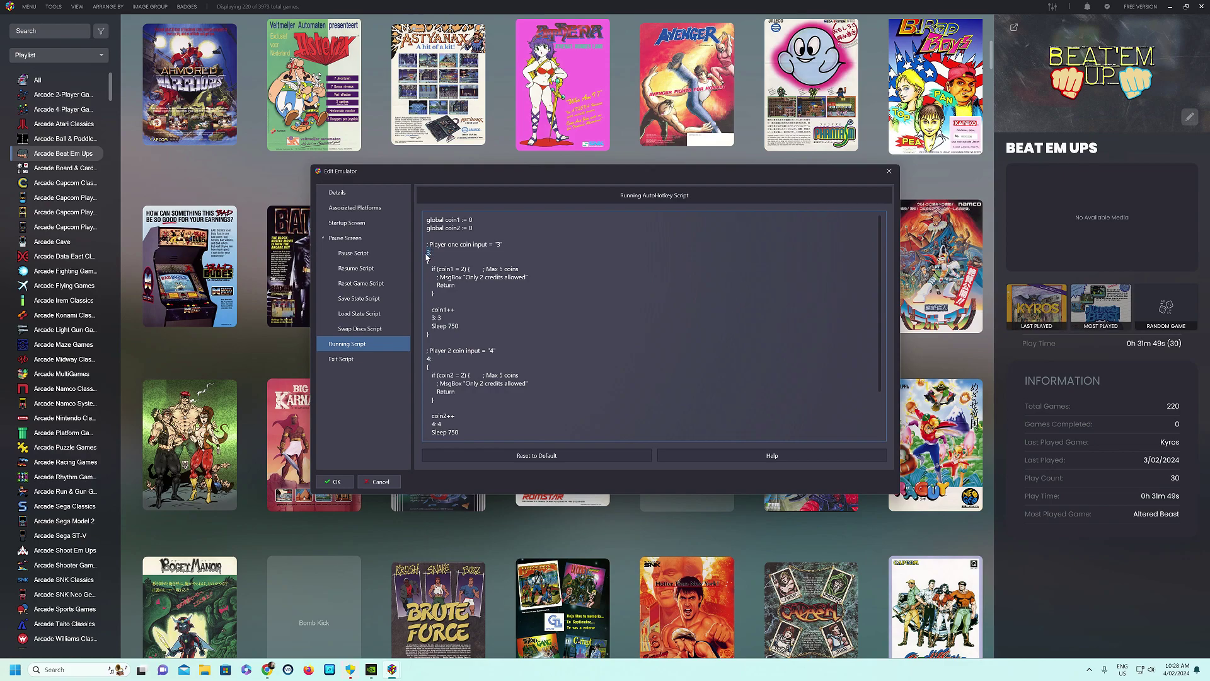
pyautogui.doubleClick(438, 318)
pyautogui.scroll(-3, 462, 359)
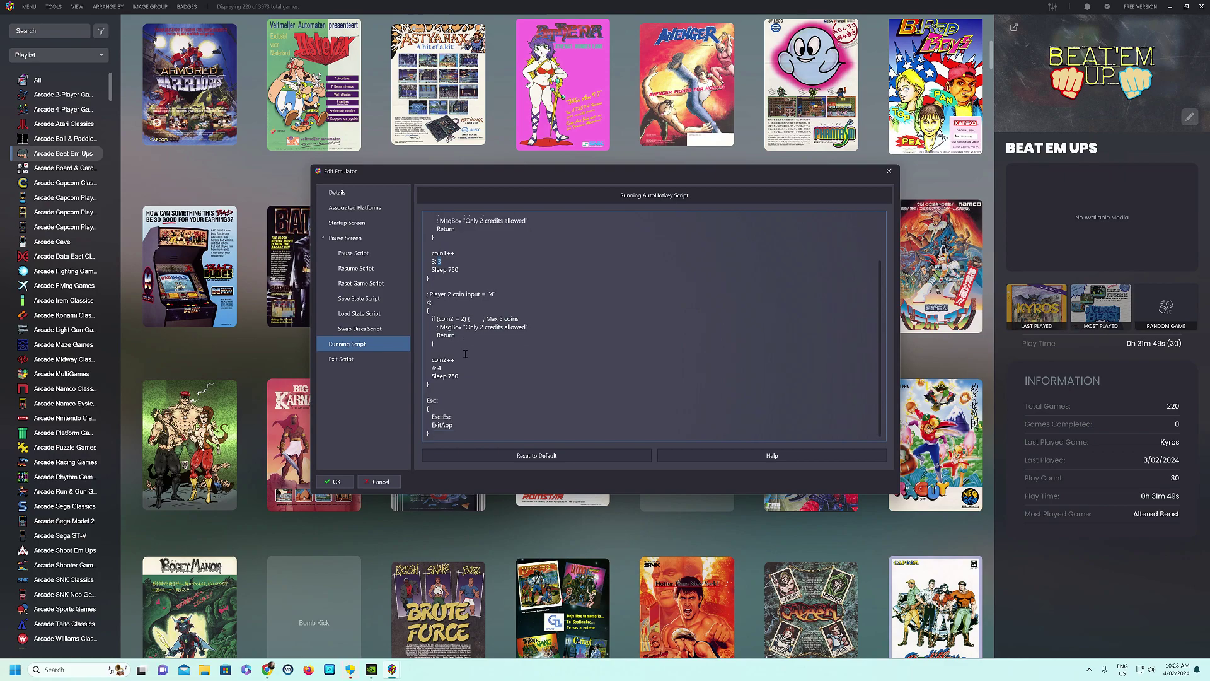
pyautogui.doubleClick(491, 294)
pyautogui.doubleClick(428, 302)
pyautogui.doubleClick(434, 368)
# Accept the MAME 024 emulator settings and close the emulator manager
pyautogui.scroll(3, 524, 391)
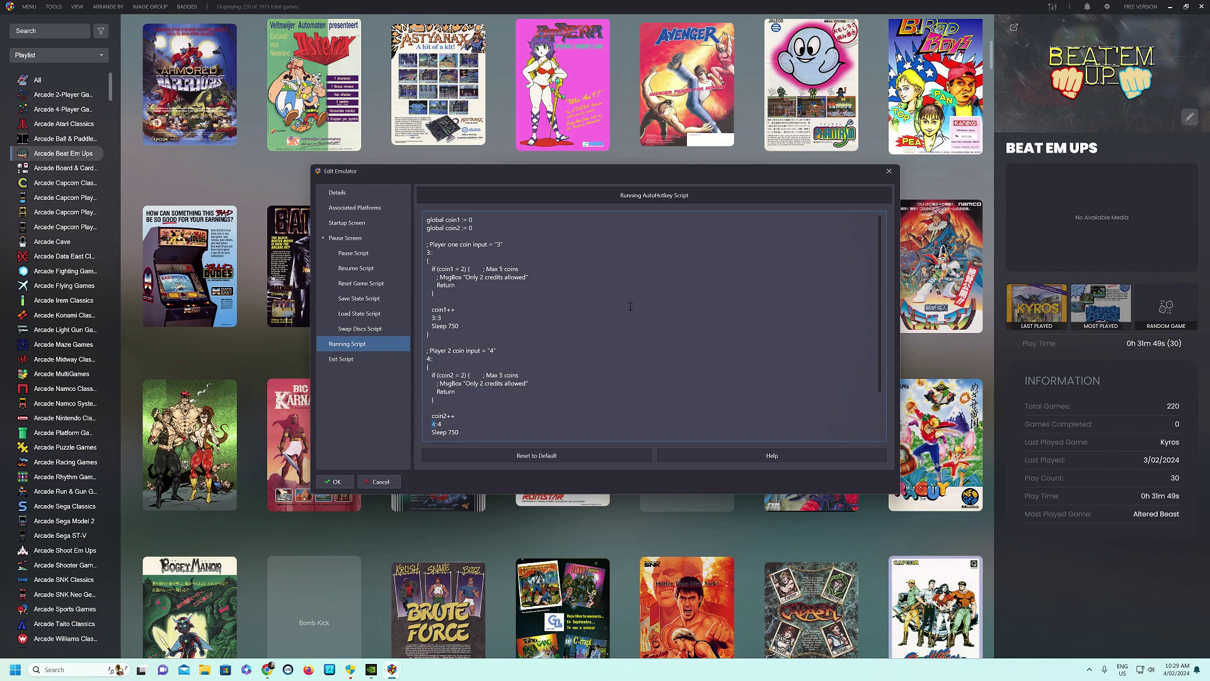
pyautogui.click(336, 481)
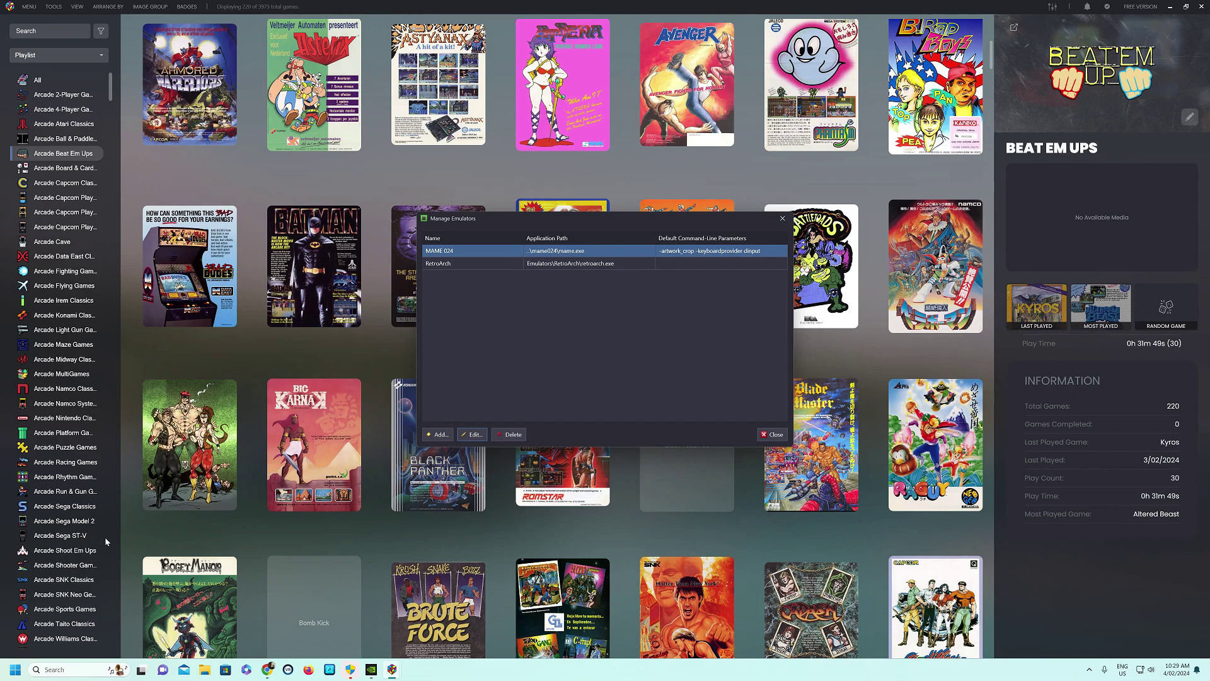
pyautogui.click(772, 436)
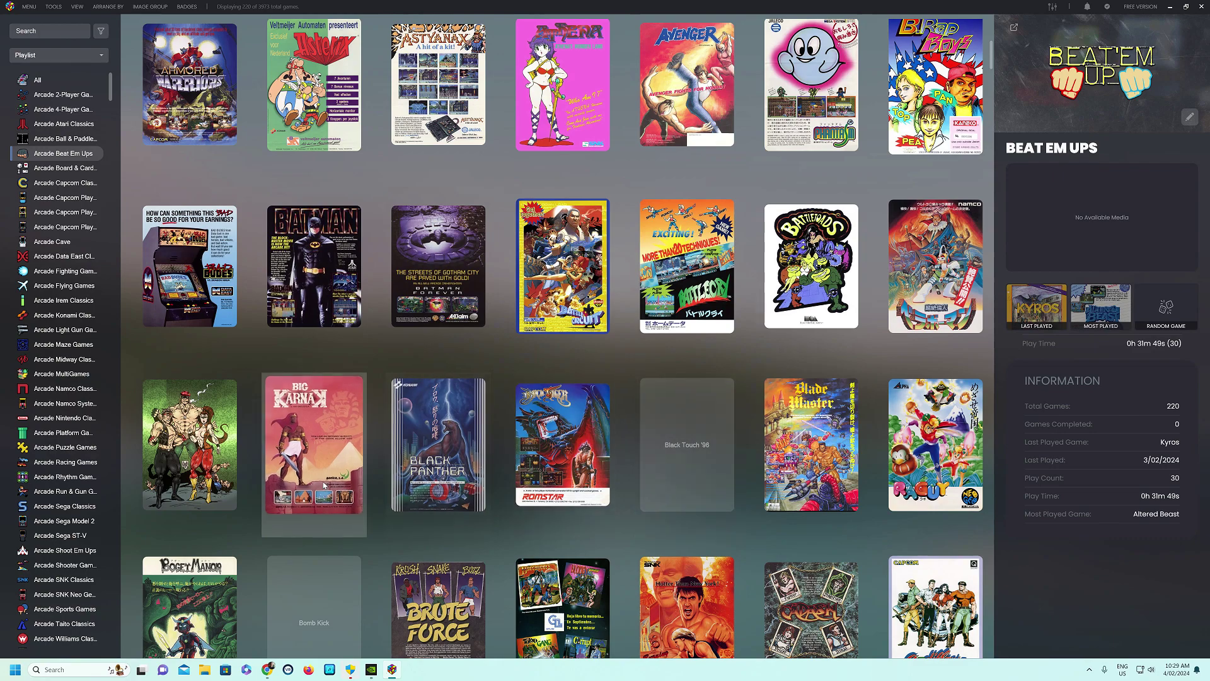
# Show the My Favorites playlist and look through its games
pyautogui.scroll(-2, 104, 587)
pyautogui.click(60, 611)
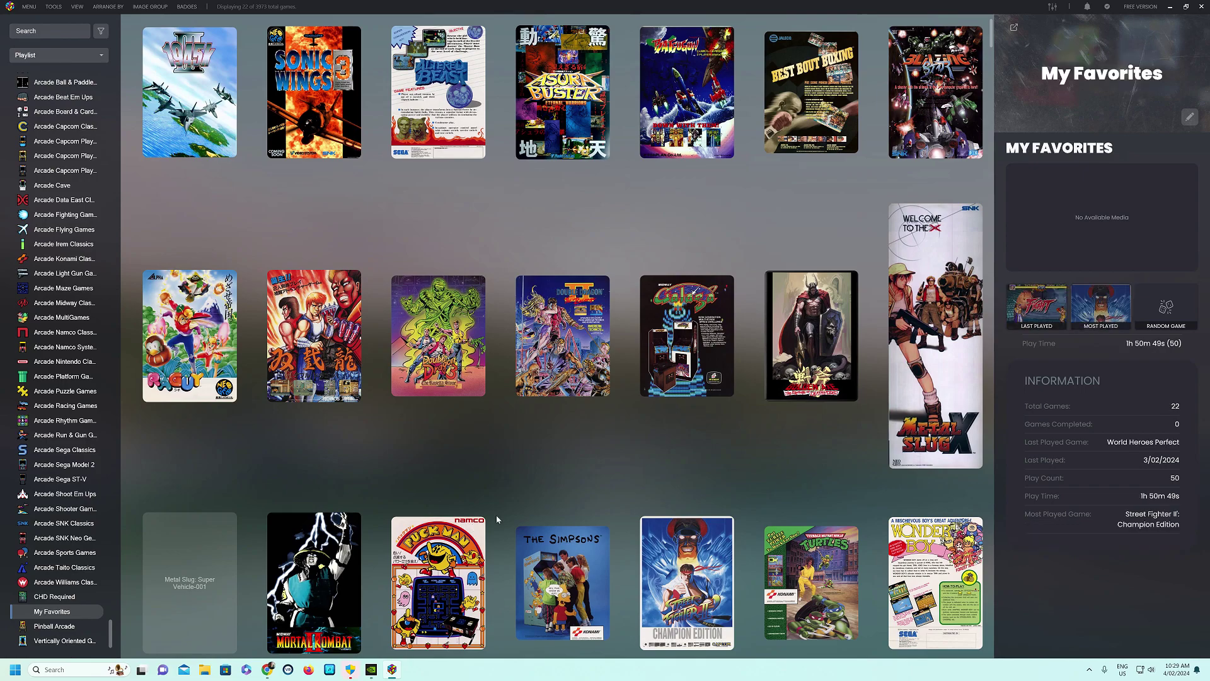
pyautogui.scroll(-3, 495, 519)
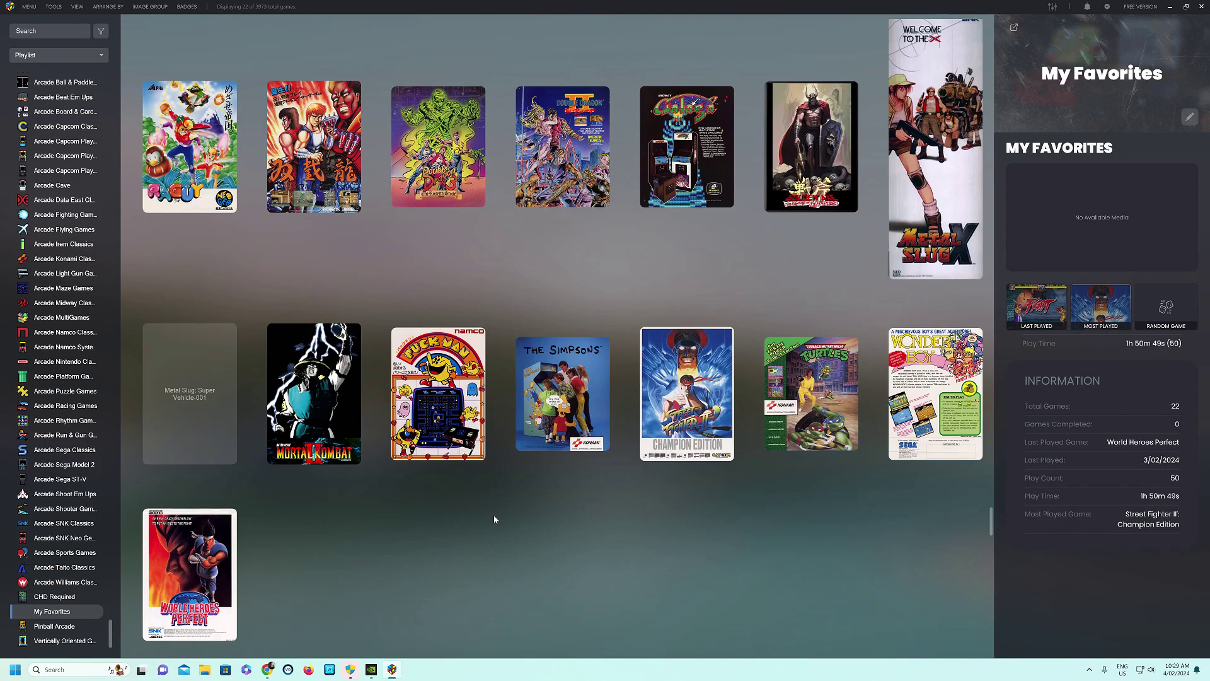
pyautogui.scroll(3, 494, 520)
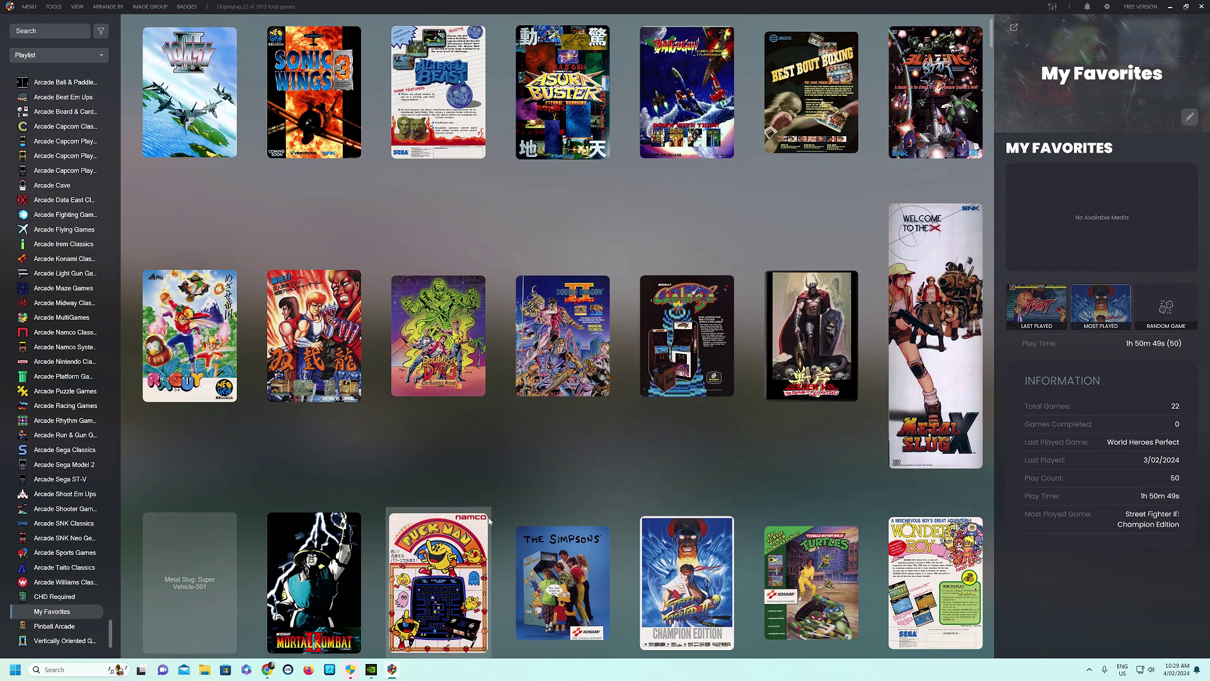
pyautogui.scroll(-1, 489, 520)
pyautogui.scroll(1, 489, 520)
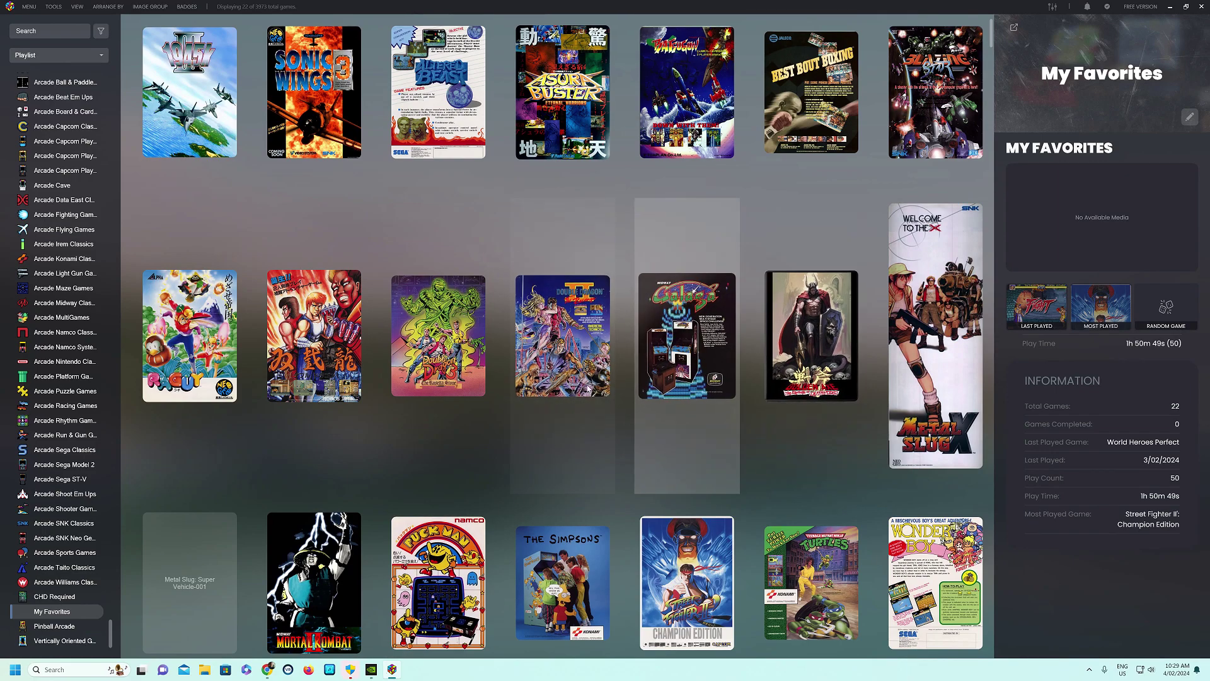
# Launch Galaga and insert two credits to test the coin limit
pyautogui.click(731, 357)
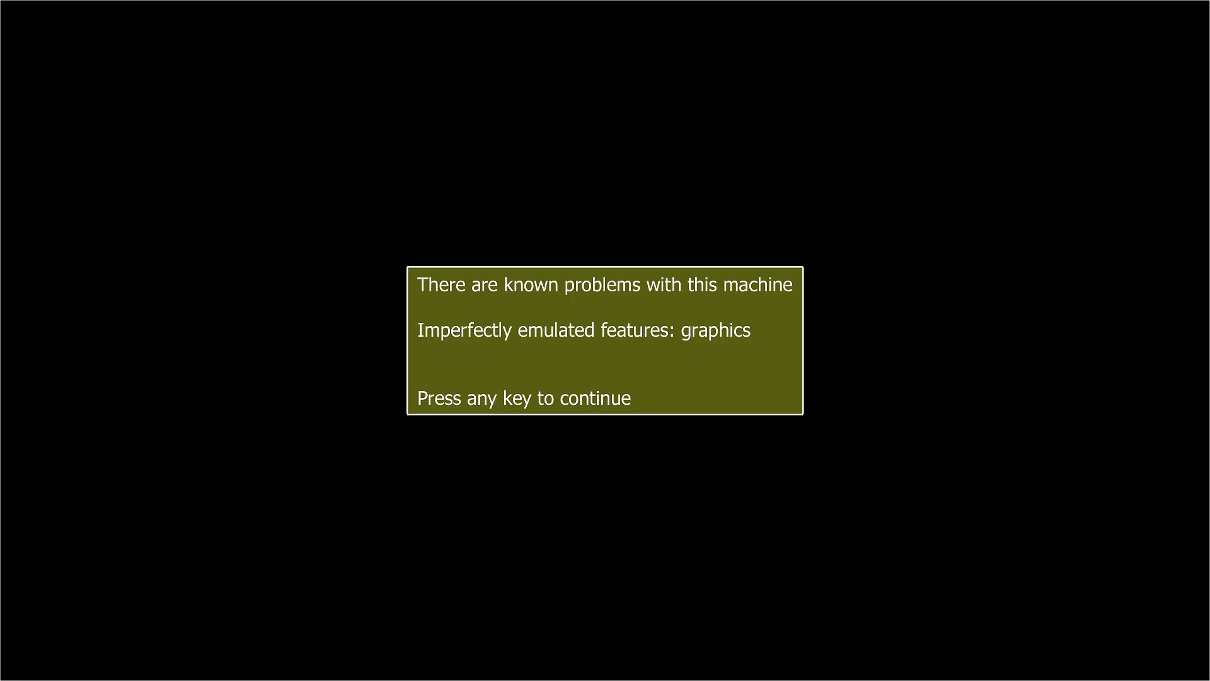
pyautogui.press('Return')
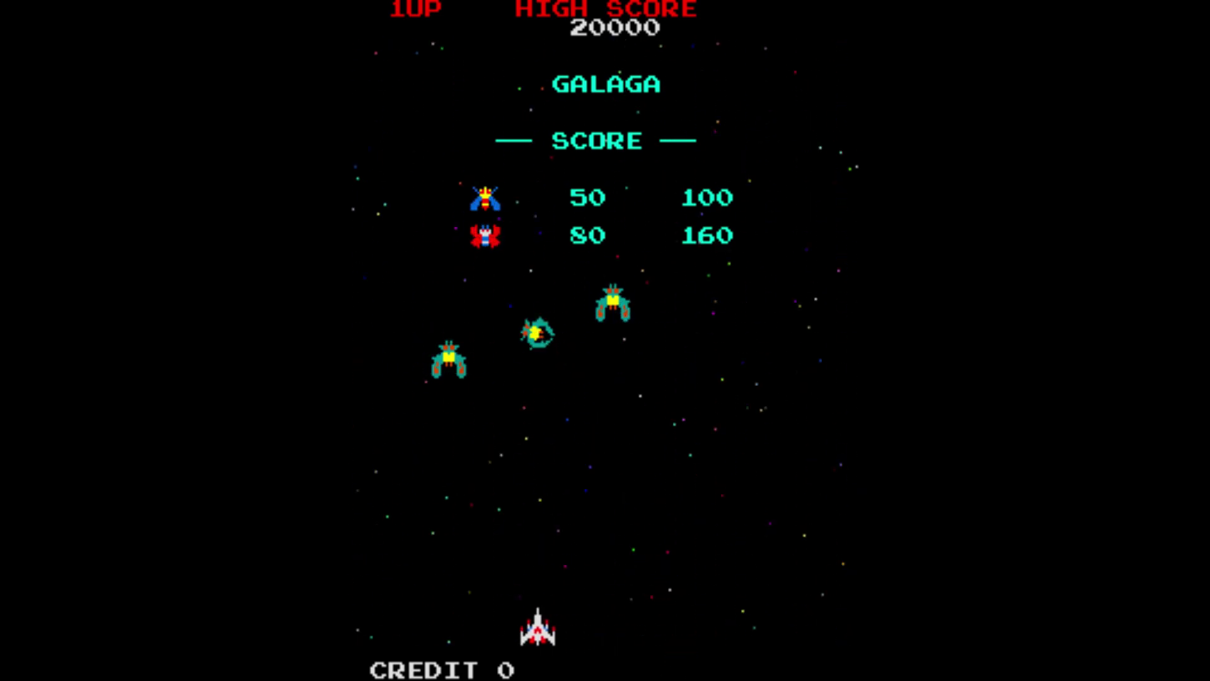
pyautogui.press('5')
pyautogui.press('5')
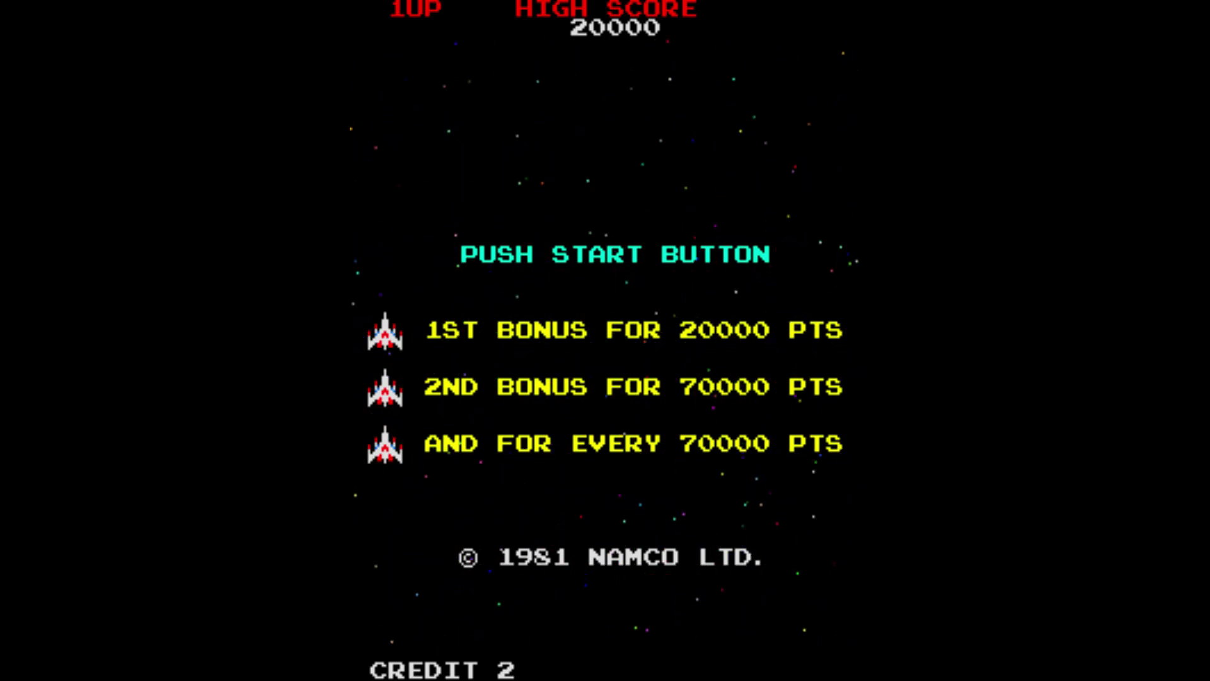
pyautogui.press('Escape')
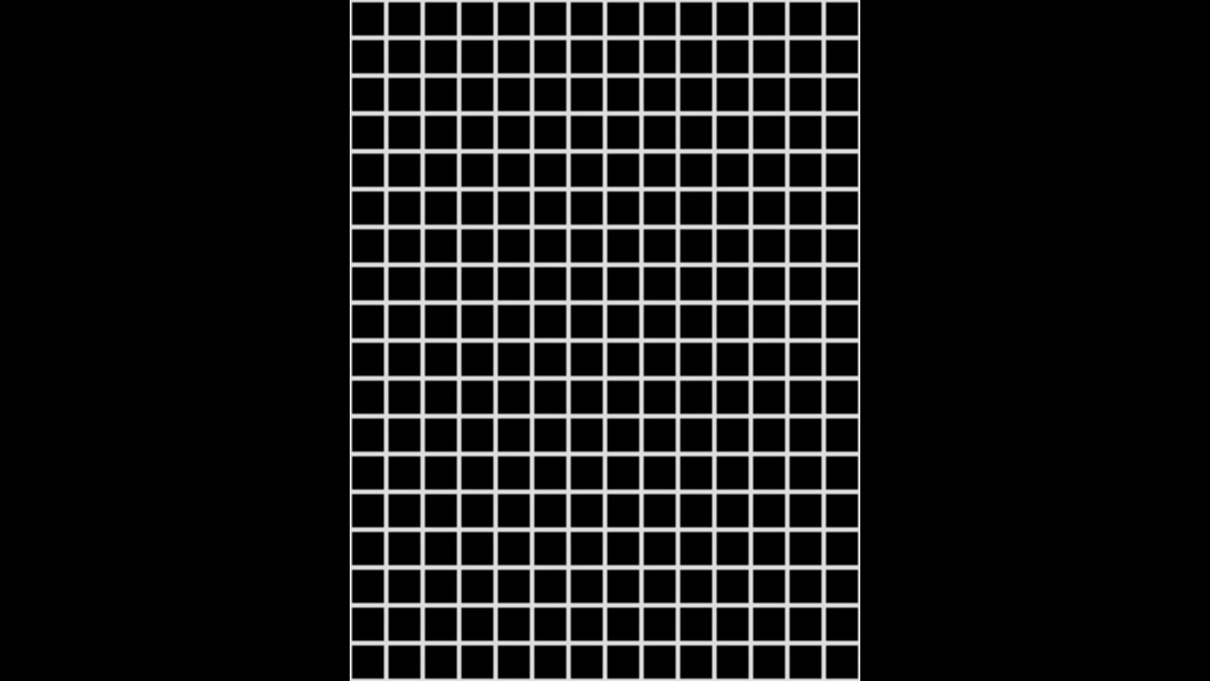
# Insert coins in the restarted Galaga game and exit back to the game library
pyautogui.press('5')
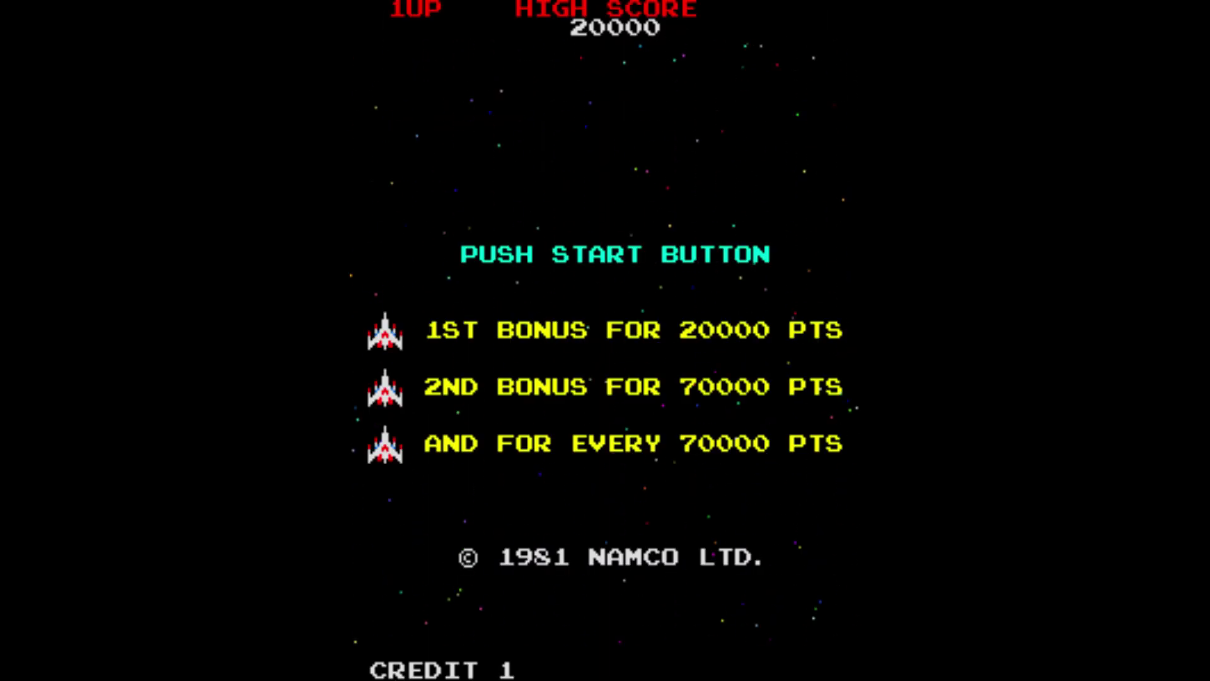
pyautogui.press('5')
pyautogui.press('Escape')
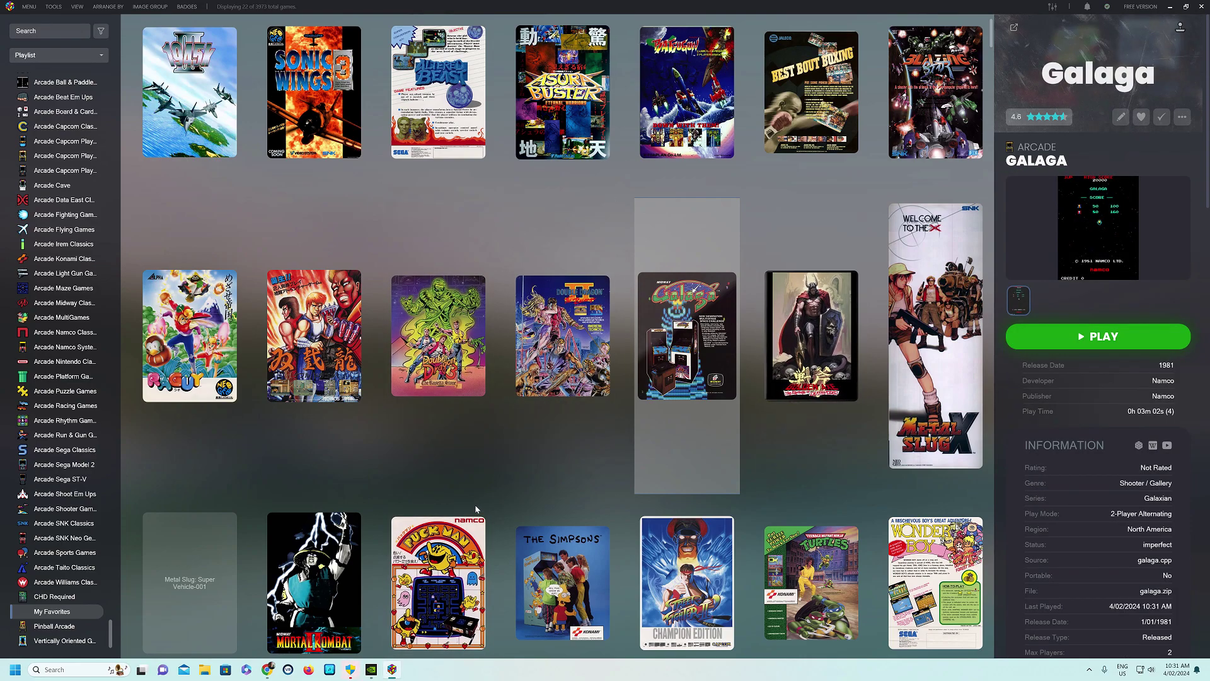
pyautogui.scroll(-1, 474, 509)
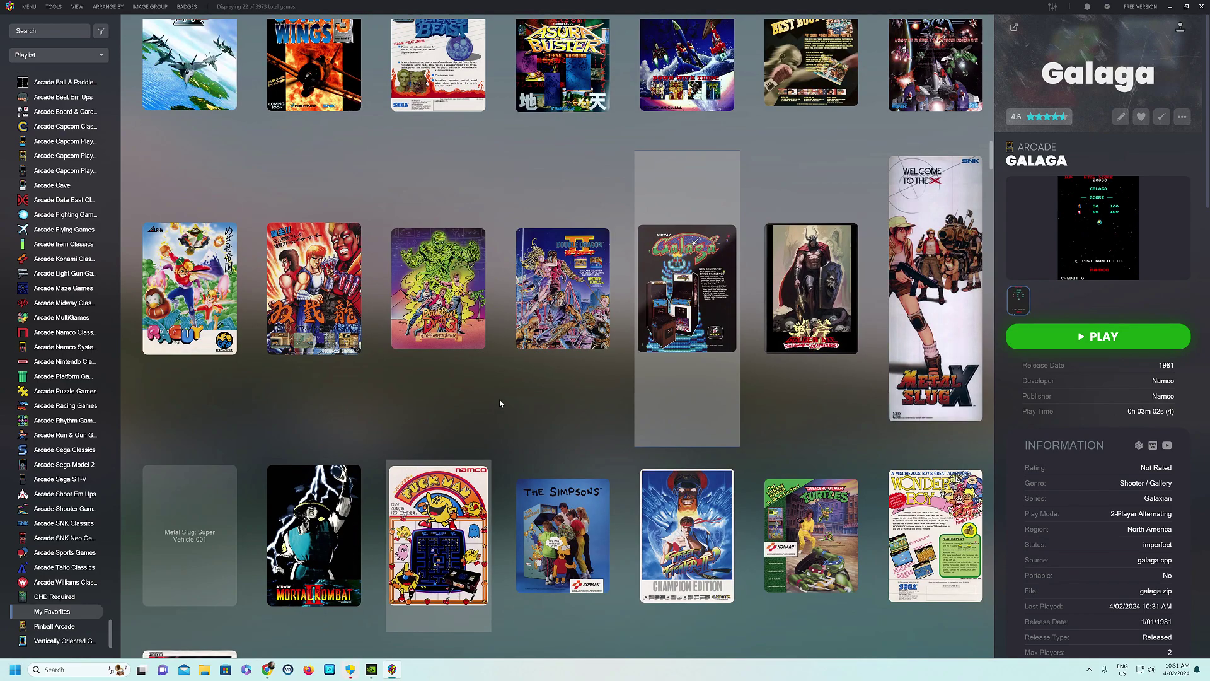
pyautogui.scroll(1, 498, 409)
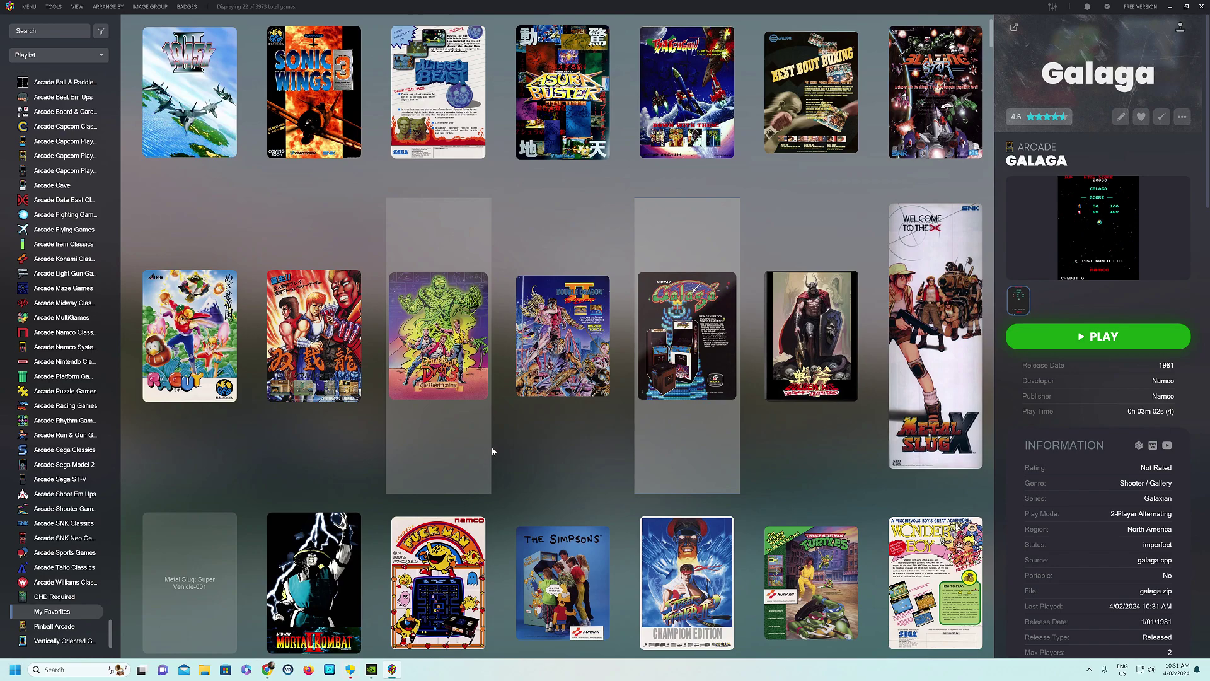